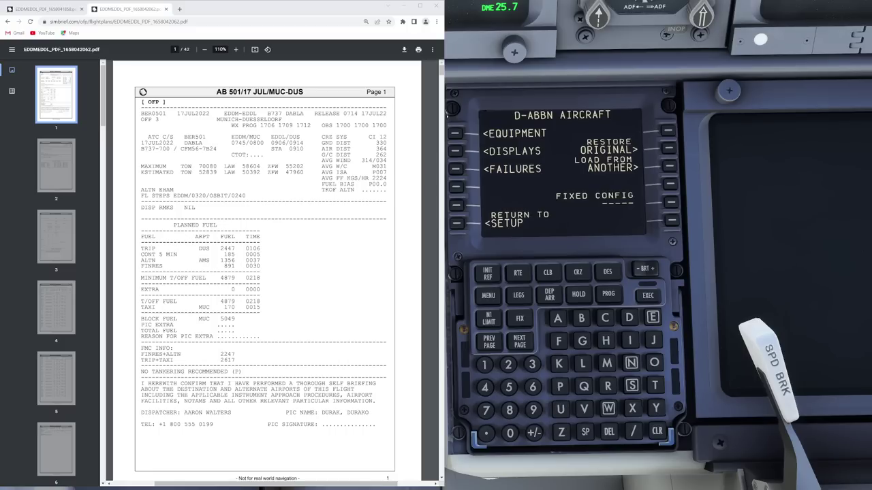
# Advance the FMC through IDENT and POS INIT to RTE page 1/2, checking origin and destination in the OFP.
pyautogui.click(322, 313)
pyautogui.click(489, 294)
pyautogui.click(456, 135)
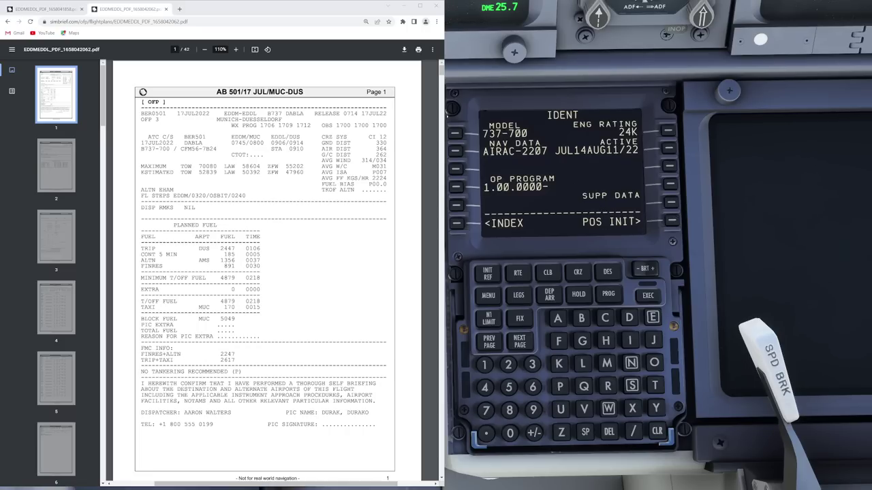
pyautogui.click(672, 220)
pyautogui.click(671, 220)
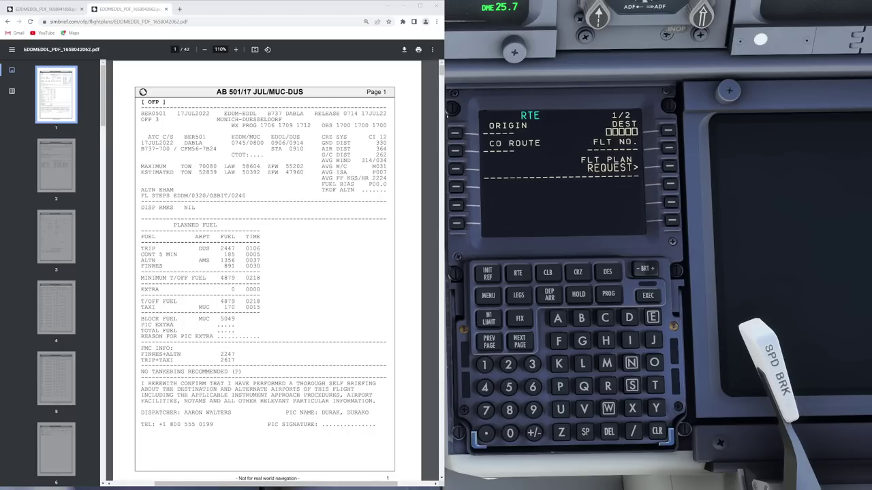
pyautogui.moveTo(302, 138); pyautogui.dragTo(226, 138)
pyautogui.click(226, 137)
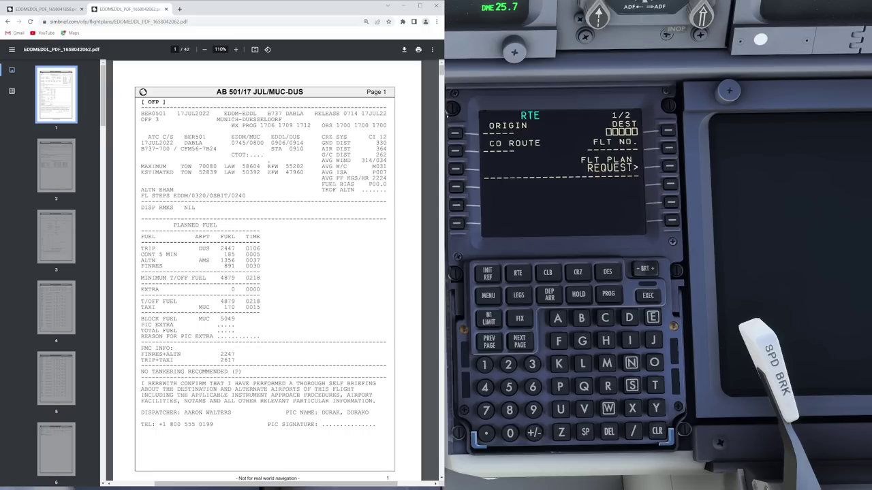
pyautogui.scroll(-6, 278, 240)
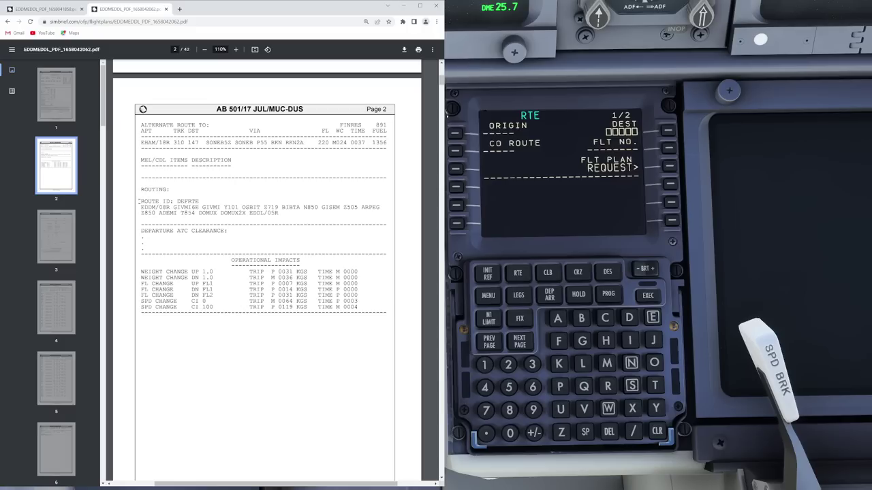
pyautogui.moveTo(140, 201); pyautogui.dragTo(199, 202)
pyautogui.click(52, 9)
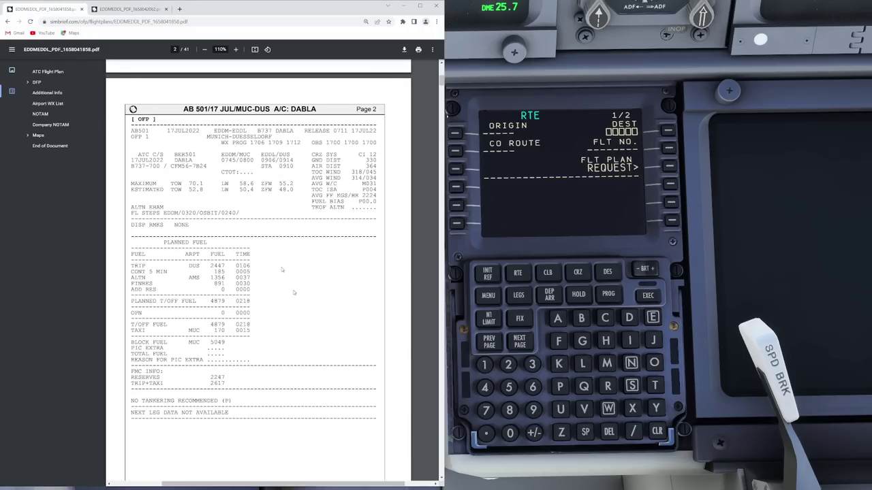
pyautogui.scroll(-10, 294, 293)
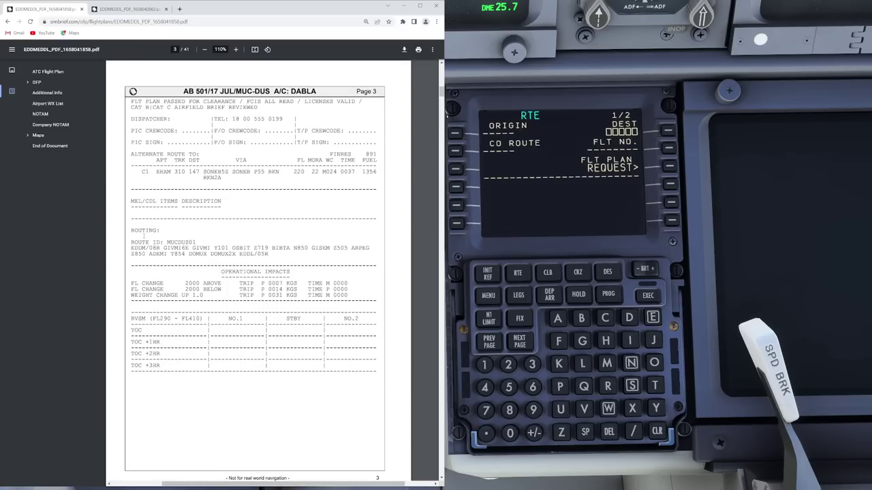
pyautogui.moveTo(165, 242); pyautogui.dragTo(196, 241)
pyautogui.click(198, 242)
pyautogui.click(129, 9)
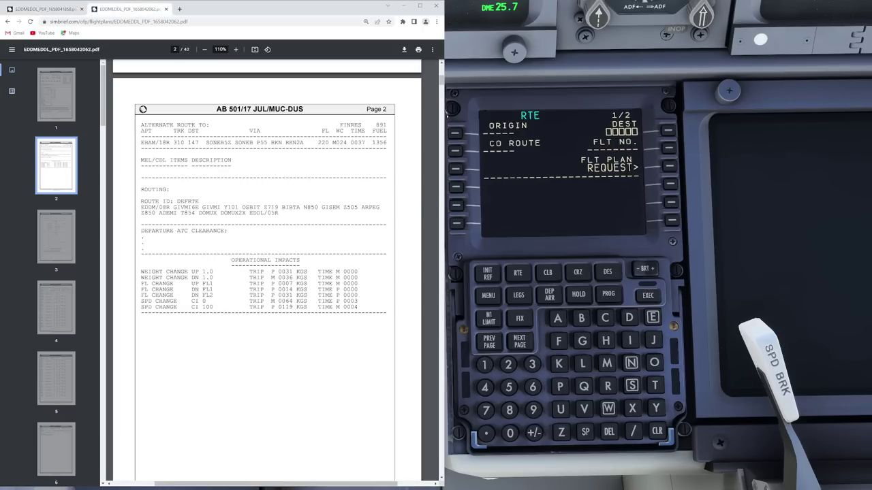
pyautogui.scroll(6, 267, 273)
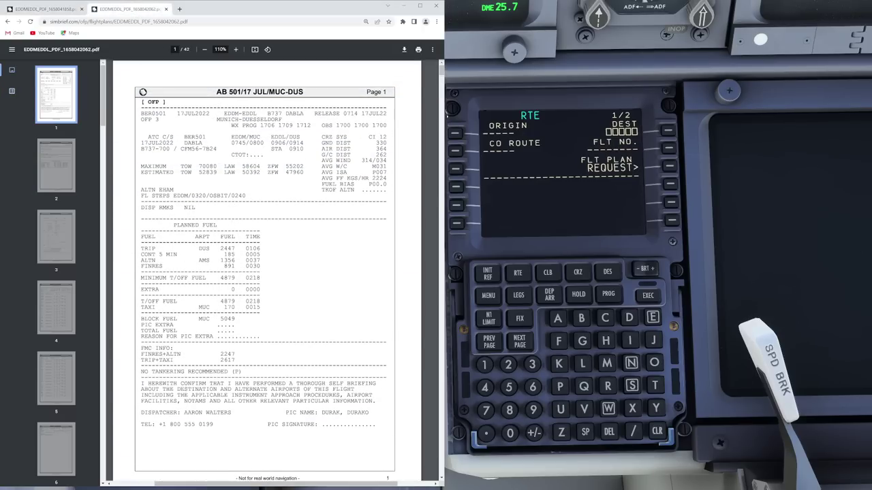
pyautogui.moveTo(182, 166); pyautogui.dragTo(308, 172)
pyautogui.click(308, 175)
pyautogui.moveTo(242, 172); pyautogui.dragTo(261, 172)
pyautogui.click(258, 176)
pyautogui.moveTo(149, 134); pyautogui.dragTo(208, 130)
pyautogui.click(204, 137)
pyautogui.moveTo(141, 134); pyautogui.dragTo(388, 192)
pyautogui.click(387, 193)
pyautogui.moveTo(371, 166); pyautogui.dragTo(386, 166)
pyautogui.moveTo(338, 172); pyautogui.dragTo(386, 172)
pyautogui.click(386, 172)
# Bring up FMC PERF INIT page 1/2 showing fuel 11.5 and transition altitude 18000.
pyautogui.click(498, 275)
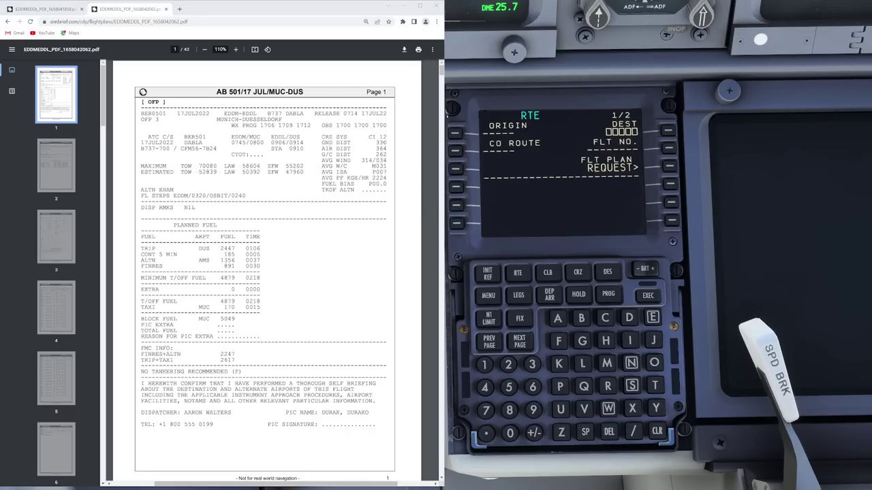
pyautogui.click(498, 274)
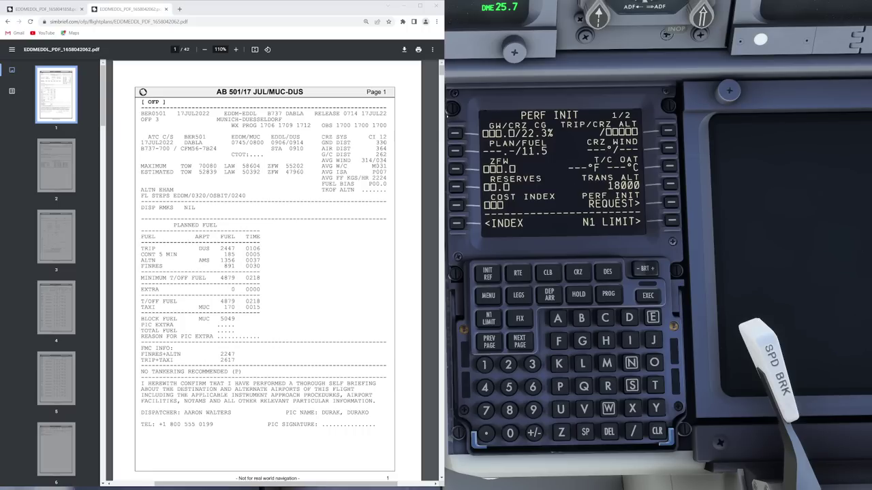
pyautogui.click(377, 233)
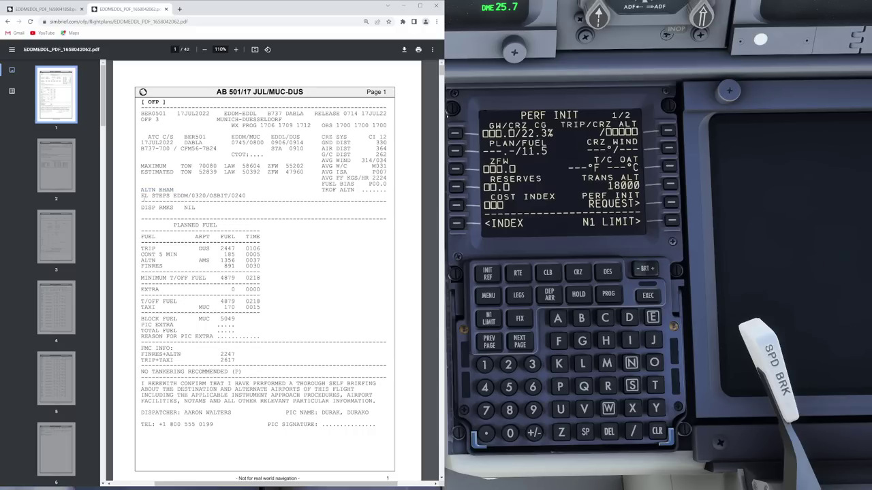
pyautogui.moveTo(142, 198); pyautogui.dragTo(235, 196)
pyautogui.click(248, 194)
pyautogui.moveTo(247, 195); pyautogui.dragTo(184, 196)
pyautogui.click(210, 186)
pyautogui.moveTo(183, 195); pyautogui.dragTo(247, 196)
pyautogui.click(246, 196)
pyautogui.moveTo(192, 195)
pyautogui.mouseDown()
pyautogui.moveTo(218, 196)
pyautogui.moveTo(206, 195)
pyautogui.mouseUp()
pyautogui.moveTo(246, 196); pyautogui.dragTo(174, 196)
pyautogui.click(173, 196)
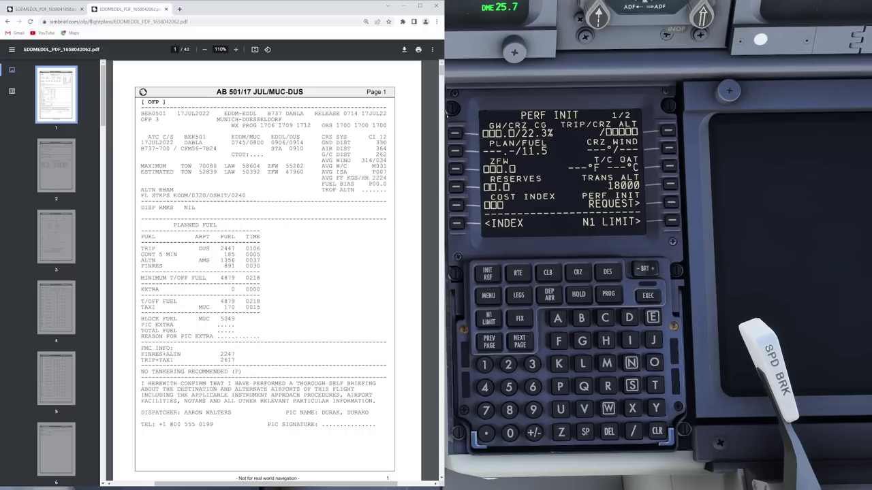